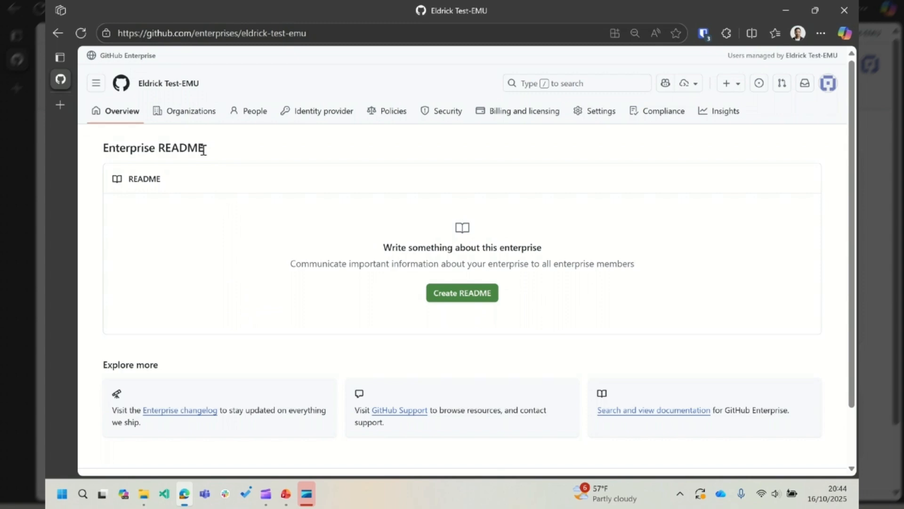
- Start a new enterprise team in the enterprise's people settings and name it GitHub Copilot Users
{"action": "key", "text": "alt+Left"}
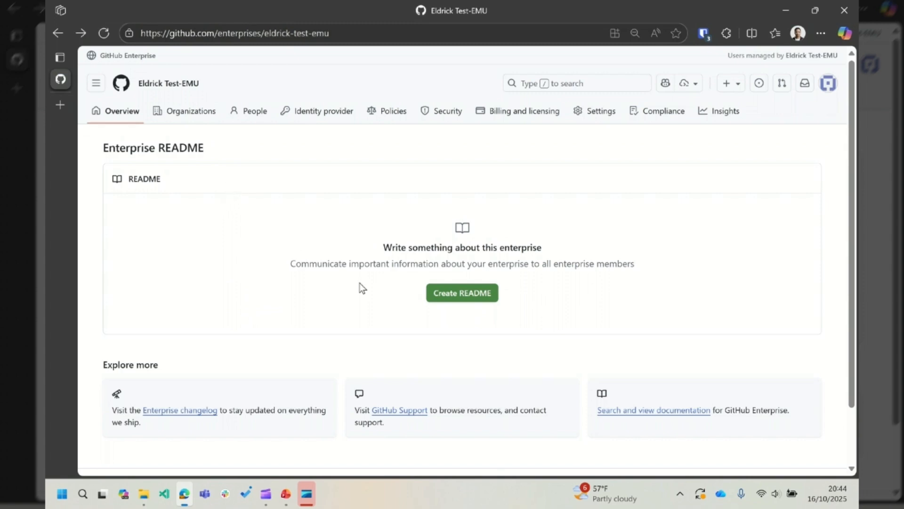
{"action": "left_click", "coordinate": [241, 117]}
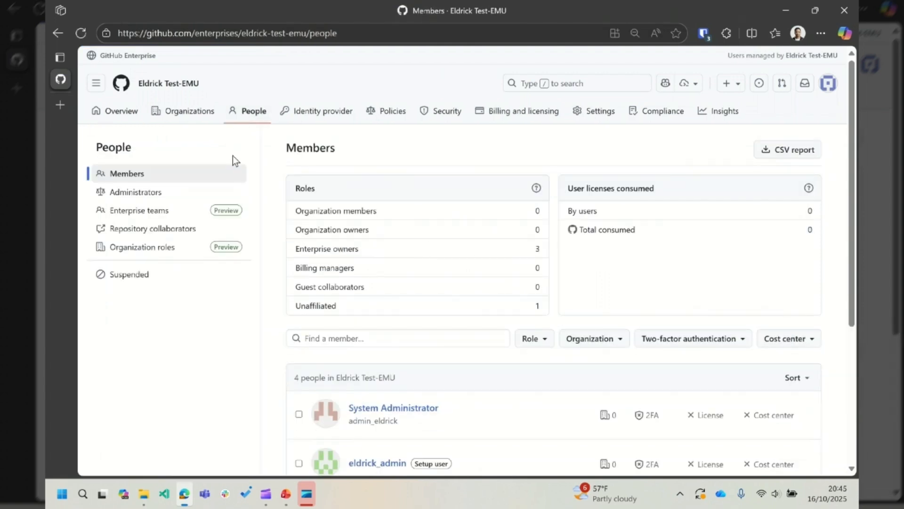
{"action": "left_click", "coordinate": [209, 216]}
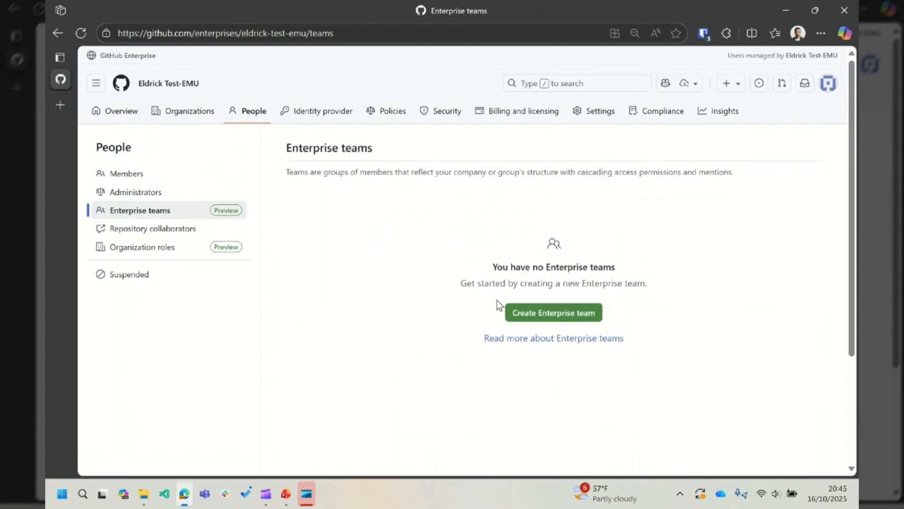
{"action": "left_click", "coordinate": [535, 319]}
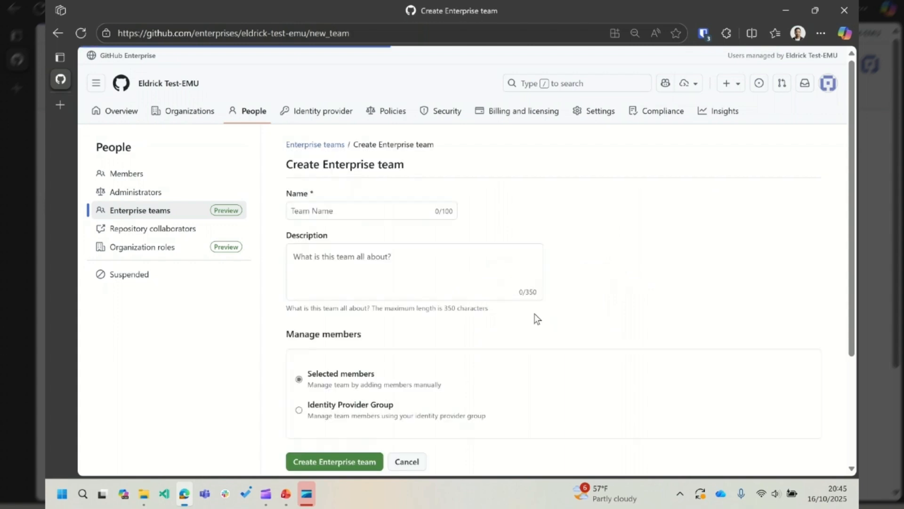
{"action": "left_click", "coordinate": [420, 208]}
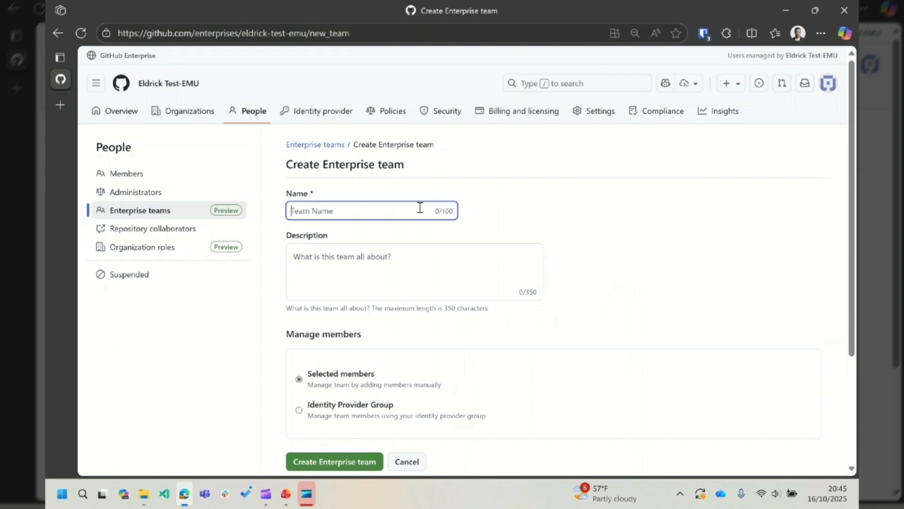
{"action": "type", "text": "GitHub Co"}
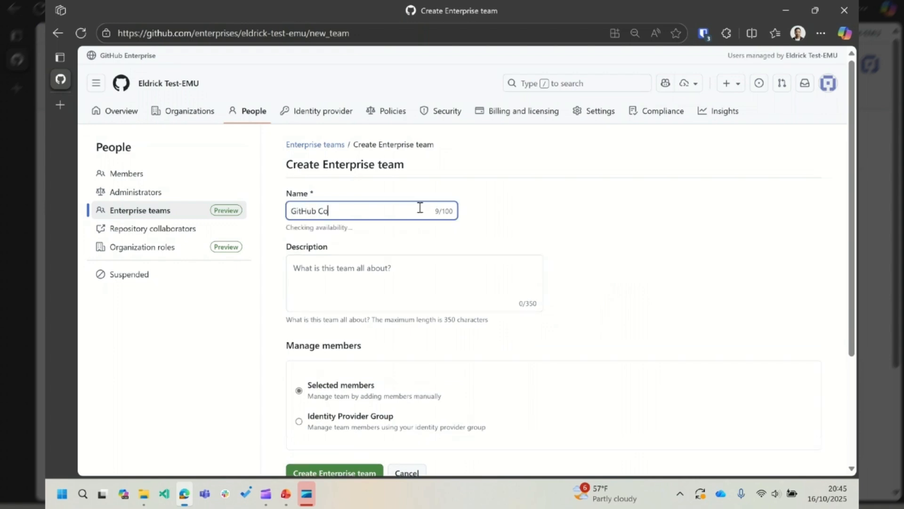
{"action": "type", "text": "pilot Users"}
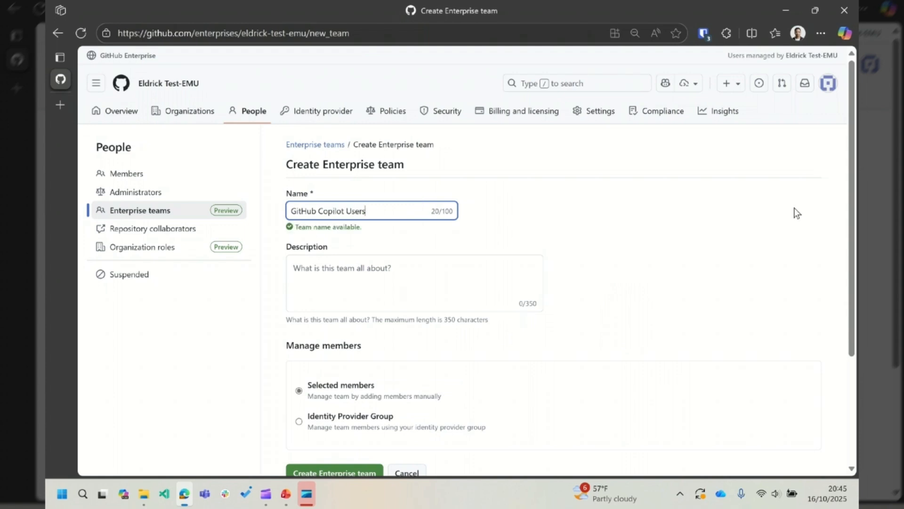
- Create the team with members managed by the identity provider group GitHub Copilot Users, and refresh its member list
{"action": "left_click_drag", "start_coordinate": [851, 203], "coordinate": [841, 267]}
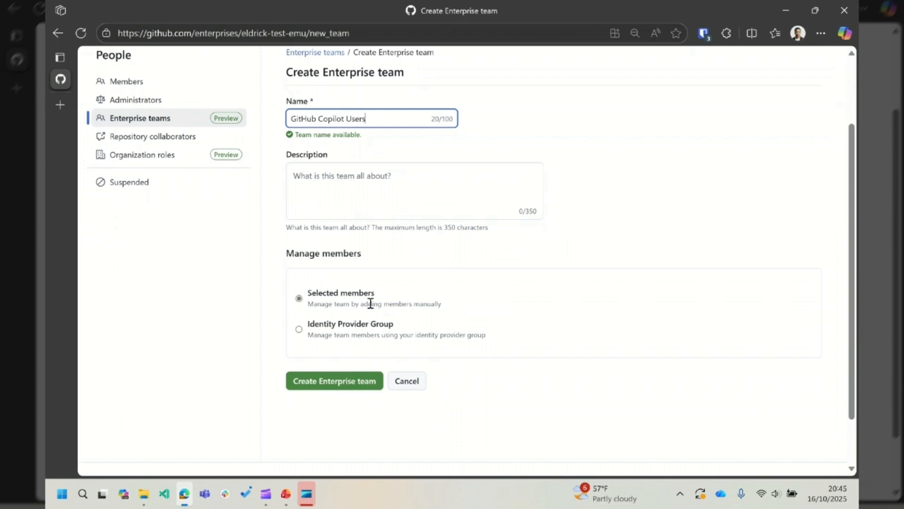
{"action": "left_click", "coordinate": [299, 330]}
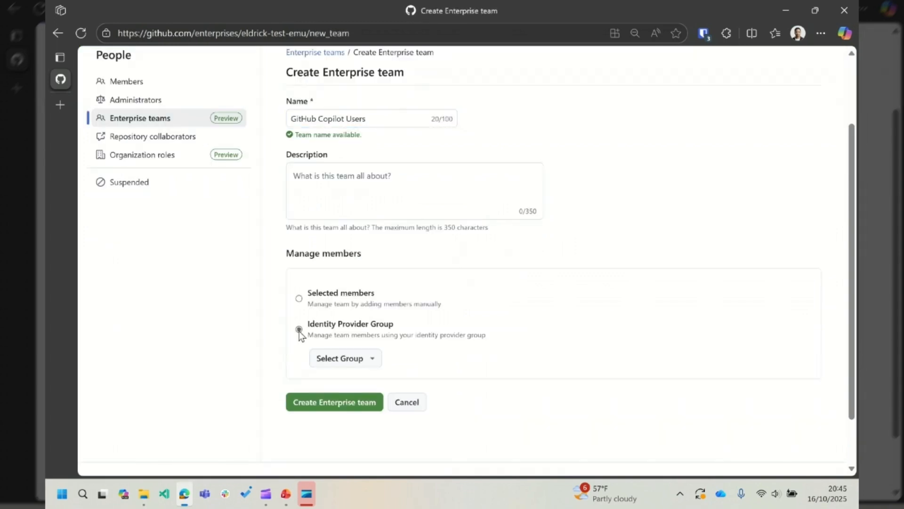
{"action": "left_click", "coordinate": [335, 362]}
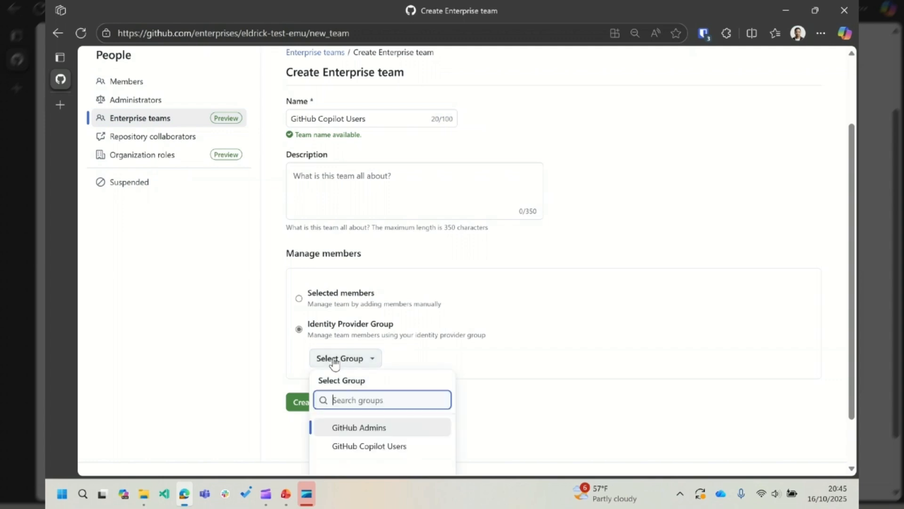
{"action": "scroll", "coordinate": [335, 363], "scroll_direction": "down", "scroll_amount": 1}
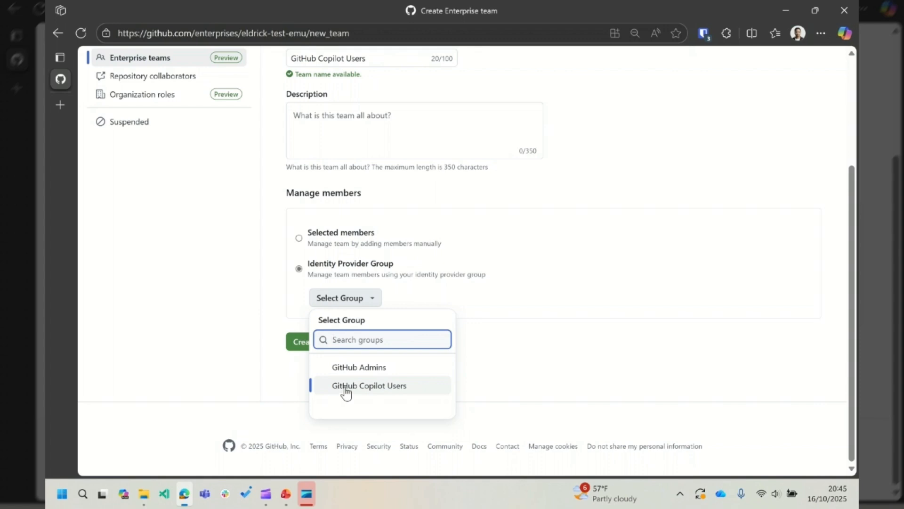
{"action": "left_click", "coordinate": [348, 391]}
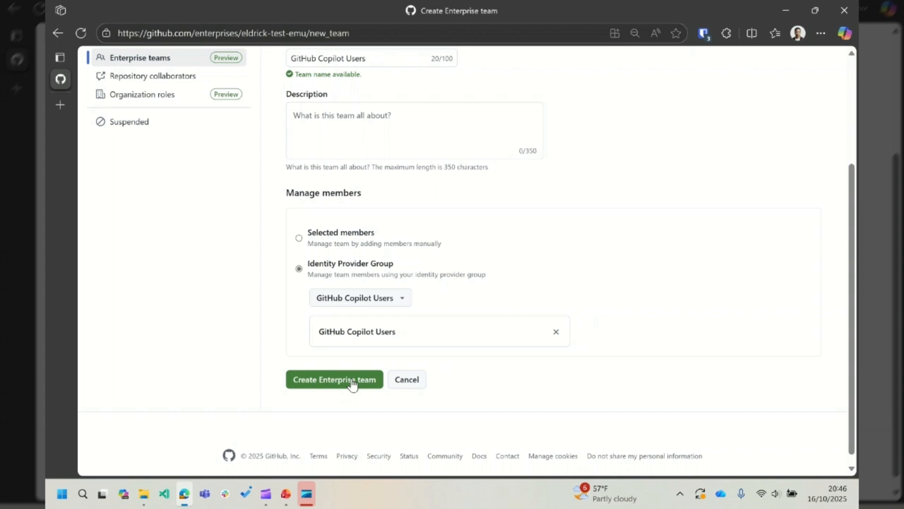
{"action": "left_click", "coordinate": [351, 379]}
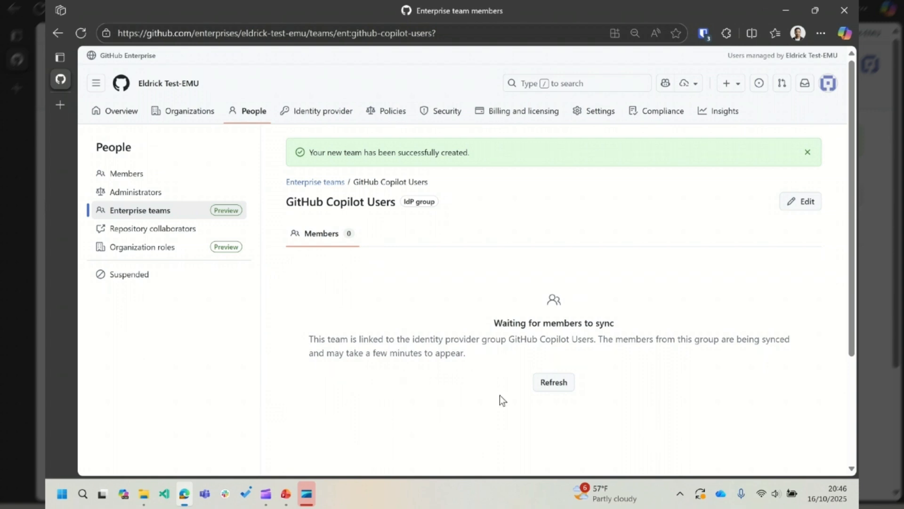
{"action": "left_click", "coordinate": [550, 391]}
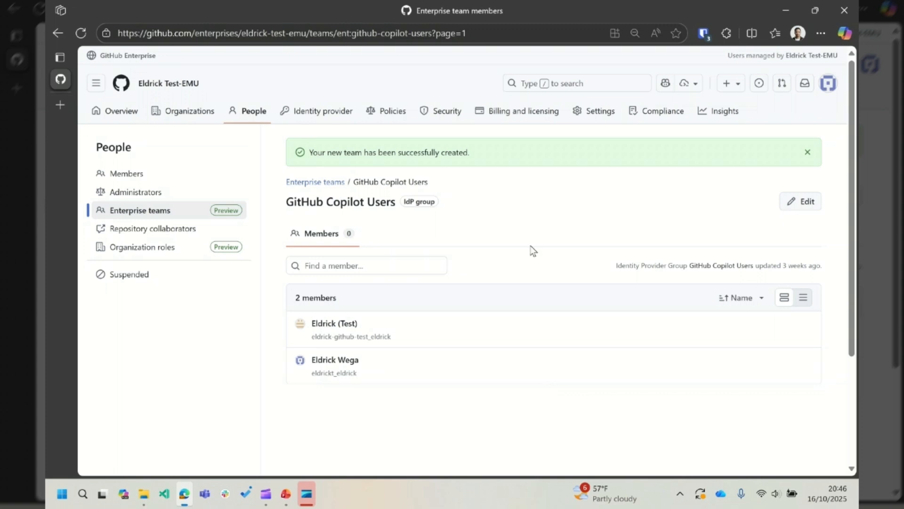
- Enable Copilot for the enterprise from the licensing page of its billing settings
{"action": "left_click", "coordinate": [512, 116]}
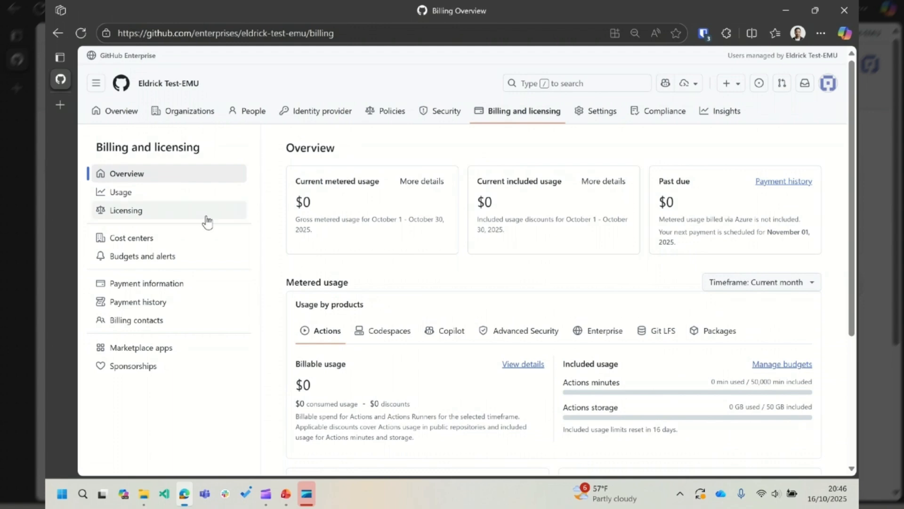
{"action": "left_click", "coordinate": [160, 218]}
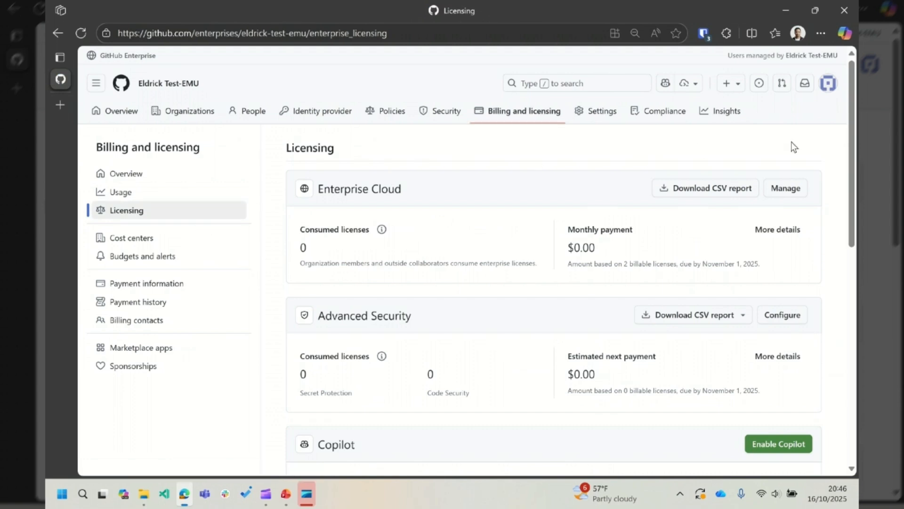
{"action": "left_click_drag", "start_coordinate": [852, 130], "coordinate": [850, 169]}
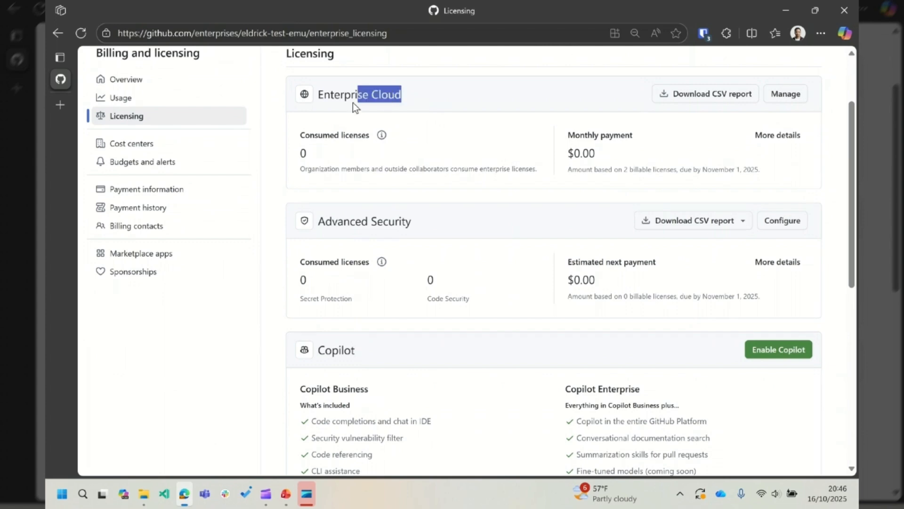
{"action": "left_click_drag", "start_coordinate": [412, 221], "coordinate": [320, 217]}
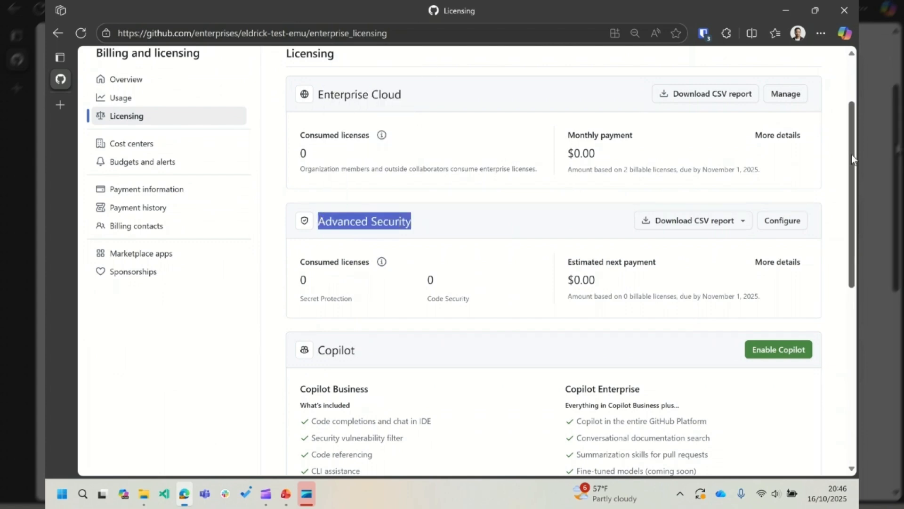
{"action": "left_click_drag", "start_coordinate": [852, 154], "coordinate": [851, 198]}
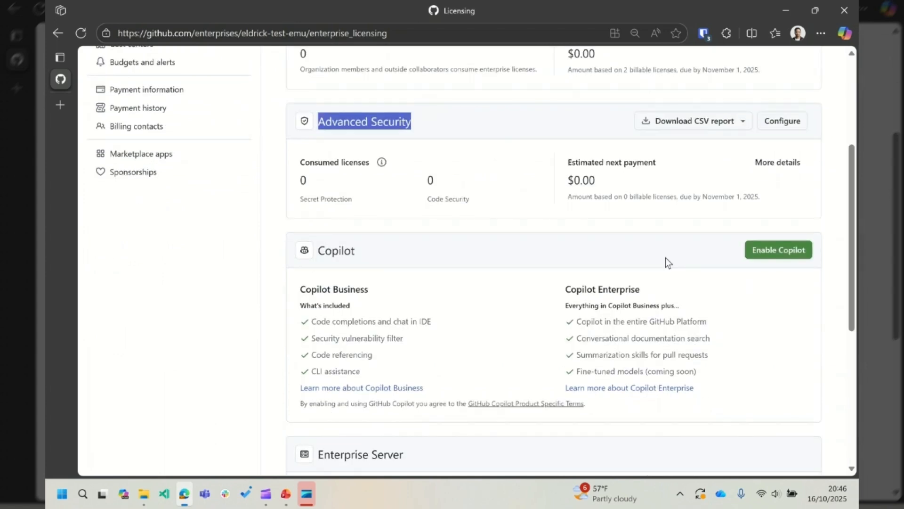
{"action": "left_click", "coordinate": [356, 255]}
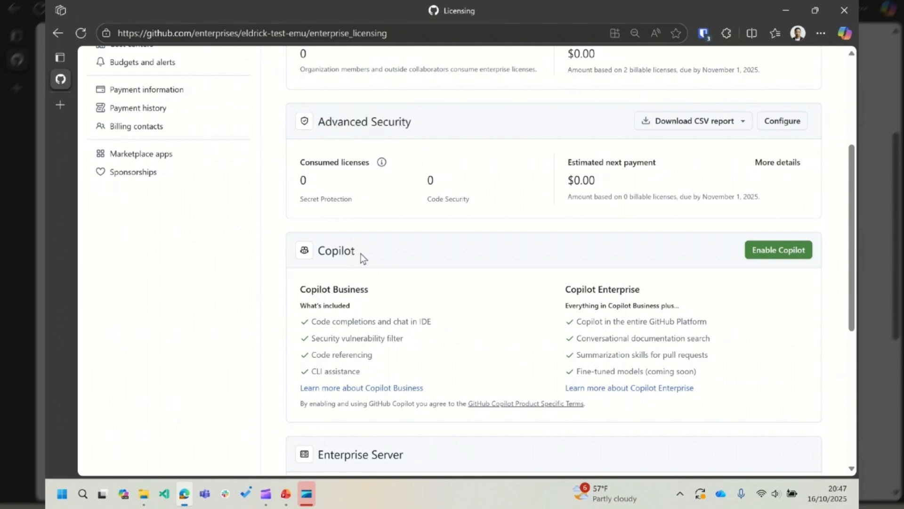
{"action": "left_click", "coordinate": [781, 254]}
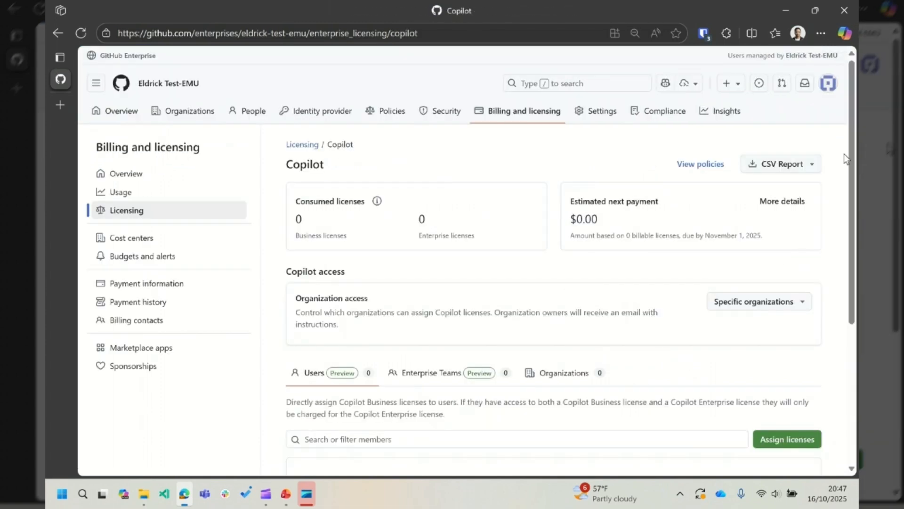
- Review the Copilot access settings and switch the license assignments from individual users to enterprise teams
{"action": "left_click_drag", "start_coordinate": [850, 146], "coordinate": [848, 185]}
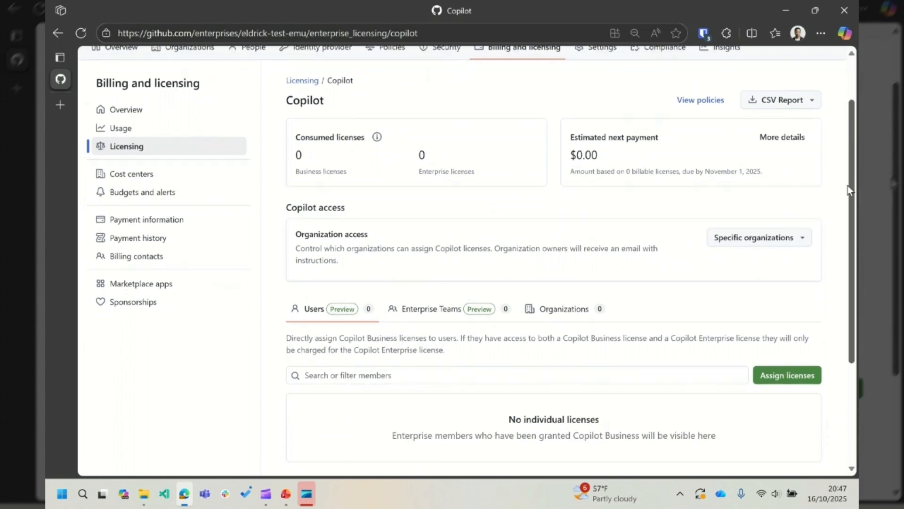
{"action": "scroll", "coordinate": [848, 185], "scroll_direction": "down", "scroll_amount": 1}
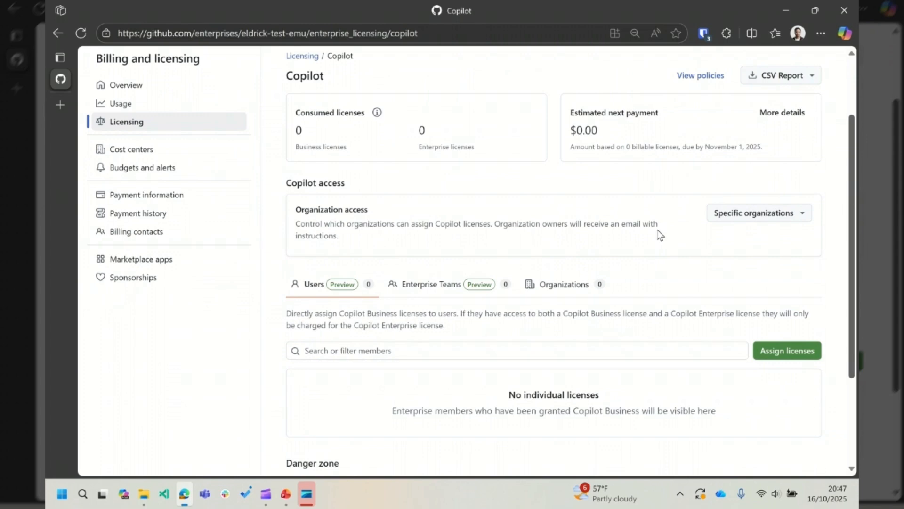
{"action": "scroll", "coordinate": [507, 237], "scroll_direction": "down", "scroll_amount": 1}
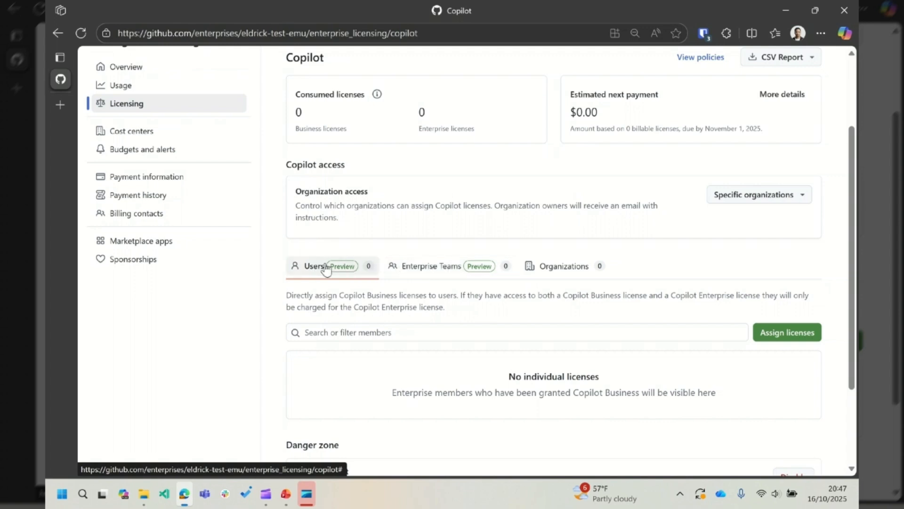
{"action": "left_click", "coordinate": [437, 268]}
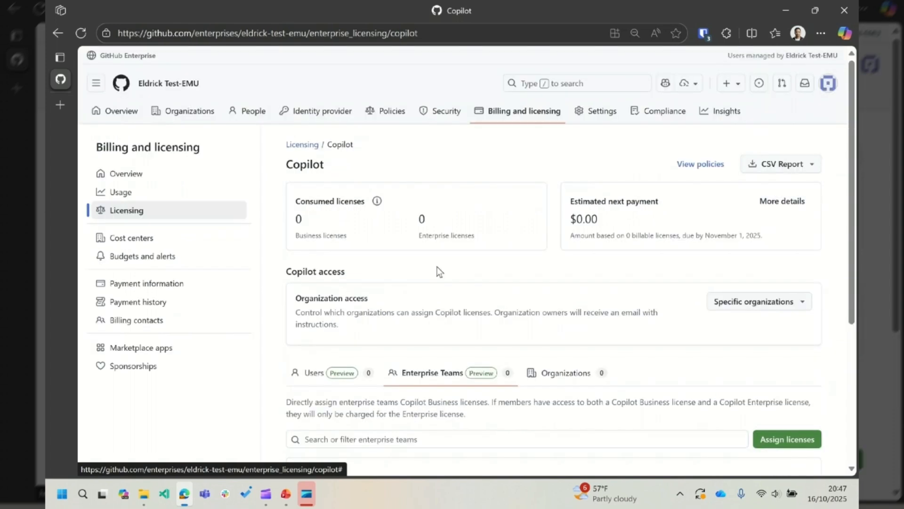
{"action": "scroll", "coordinate": [438, 378], "scroll_direction": "down", "scroll_amount": 2}
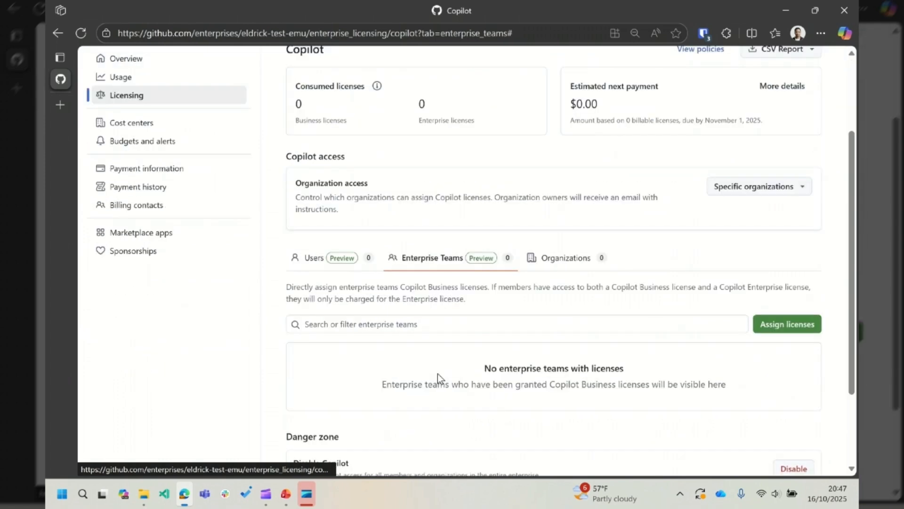
{"action": "scroll", "coordinate": [438, 374], "scroll_direction": "down", "scroll_amount": 2}
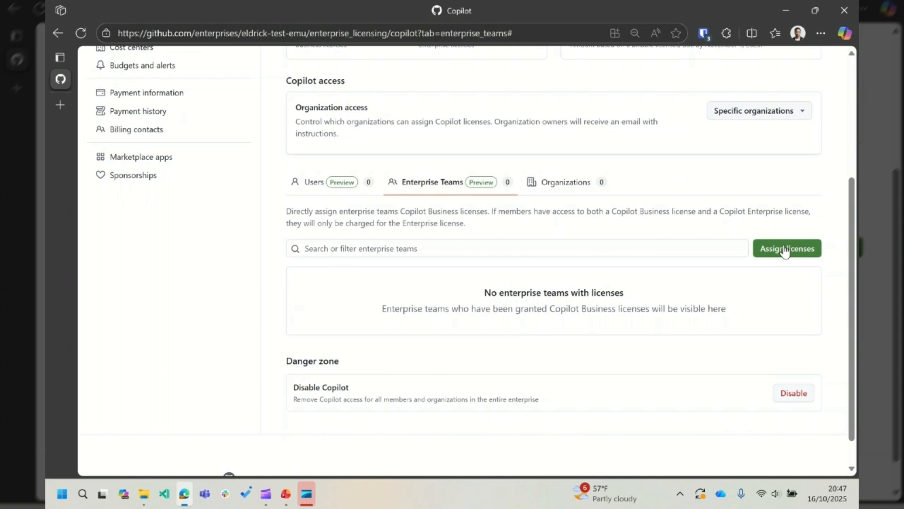
- Assign Copilot Business licenses to the enterprise team GitHub Copilot Users and check the list of licensed teams
{"action": "left_click", "coordinate": [785, 249]}
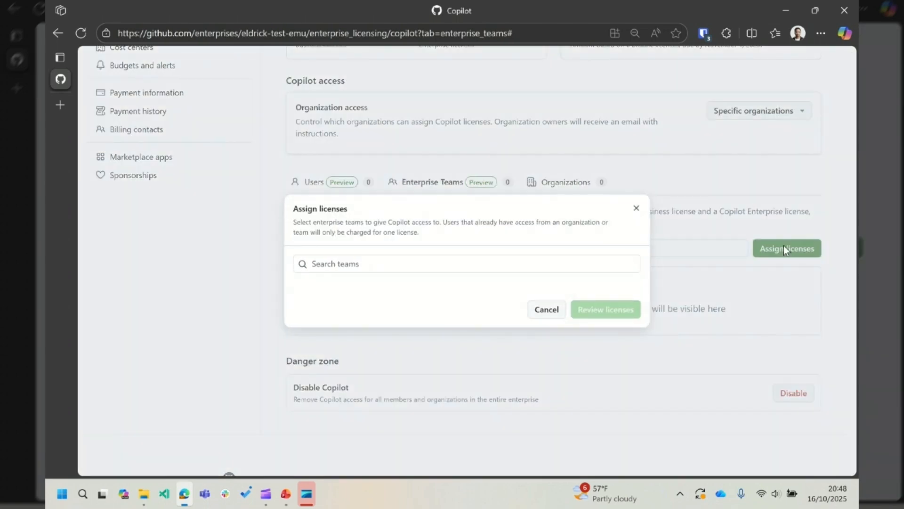
{"action": "left_click", "coordinate": [577, 264]}
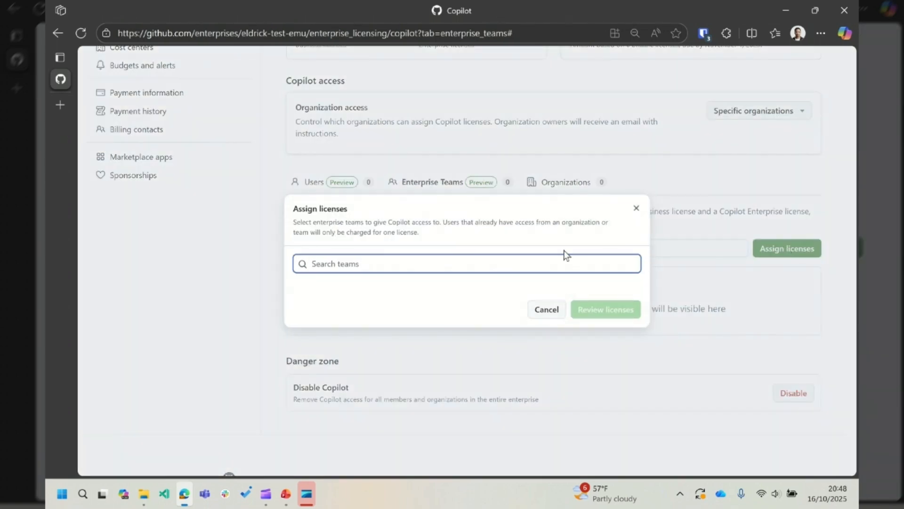
{"action": "type", "text": "GitHub Copilot"}
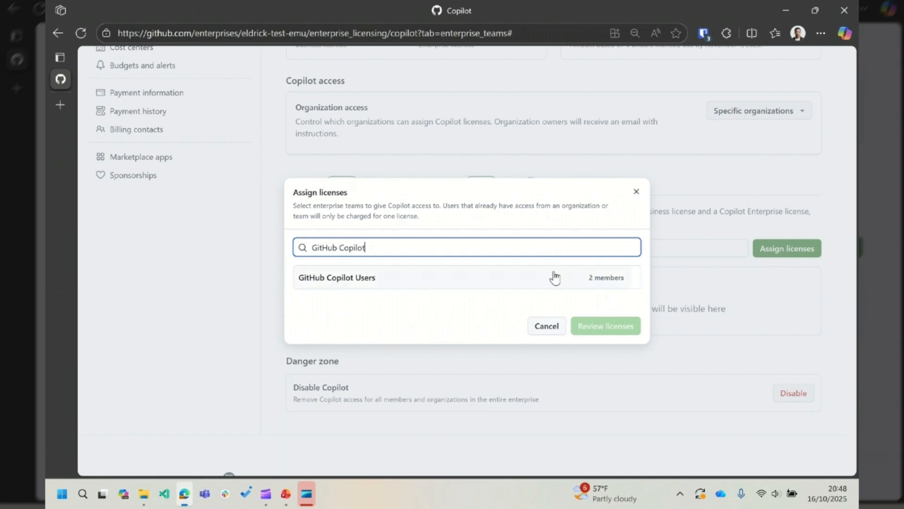
{"action": "left_click", "coordinate": [465, 279]}
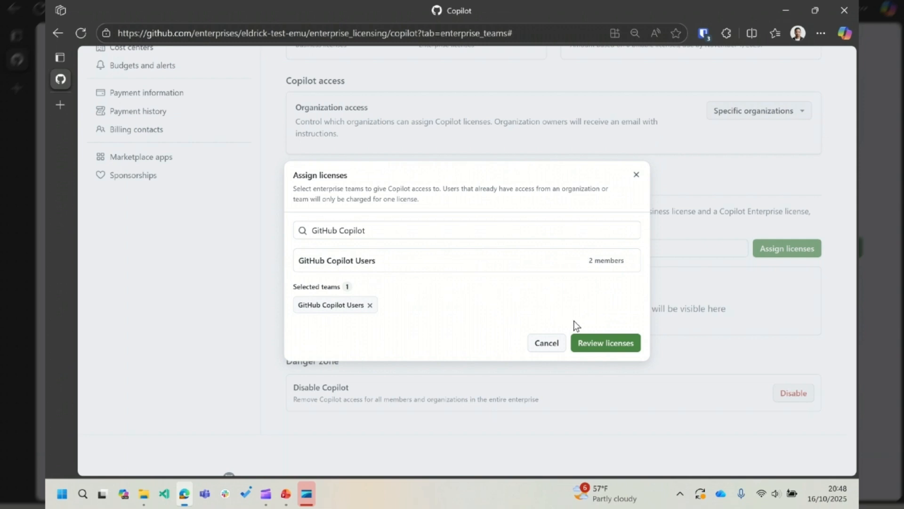
{"action": "left_click", "coordinate": [588, 344]}
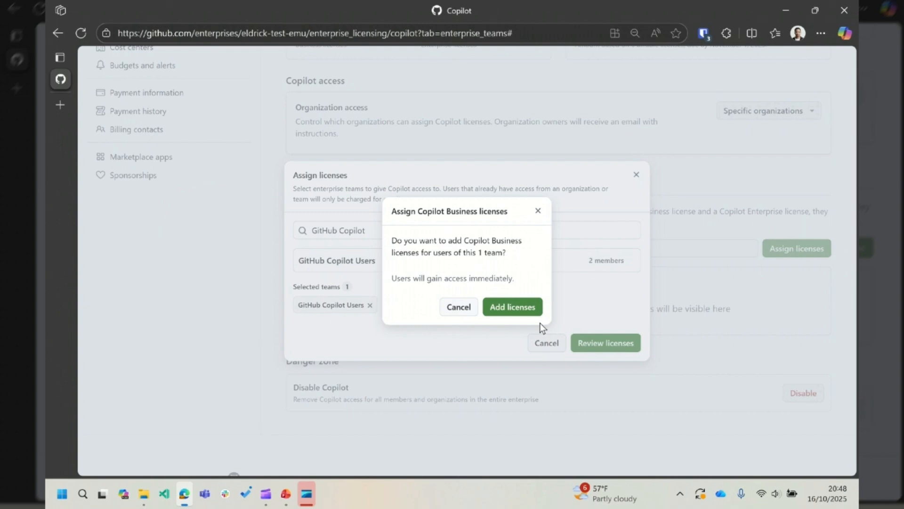
{"action": "left_click", "coordinate": [510, 308]}
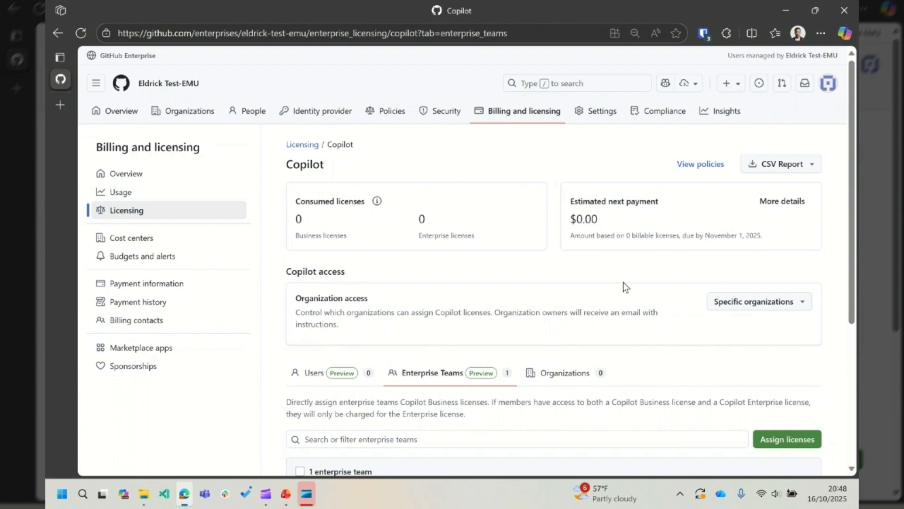
{"action": "scroll", "coordinate": [849, 219], "scroll_direction": "down", "scroll_amount": 2}
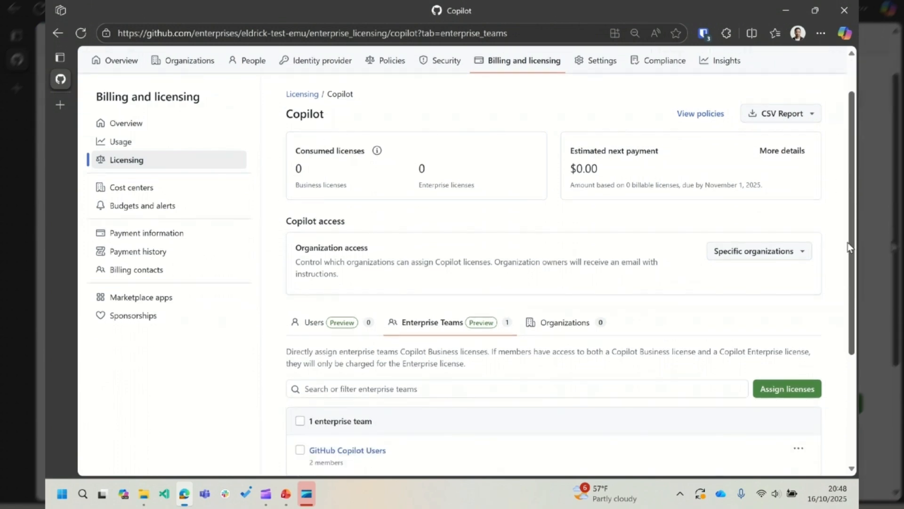
{"action": "scroll", "coordinate": [848, 247], "scroll_direction": "down", "scroll_amount": 1}
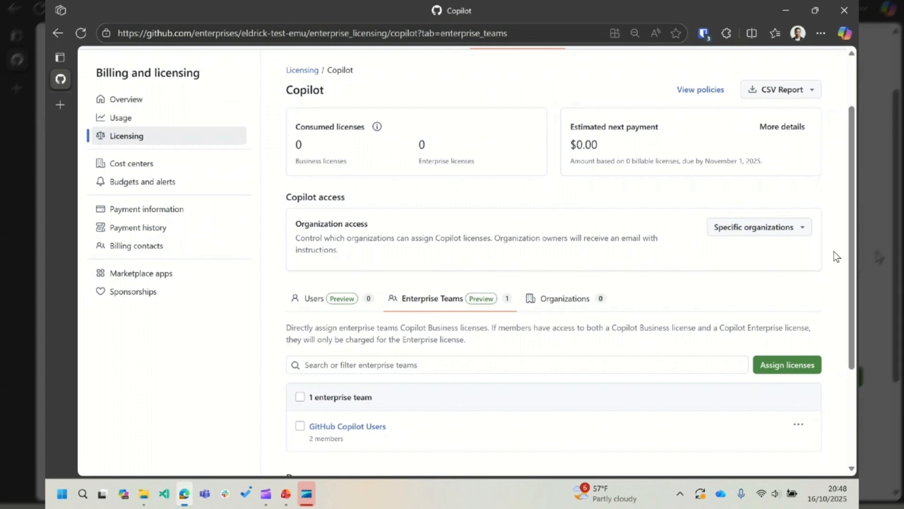
- Check the member count of the enterprise team GitHub Copilot Users on the Copilot licensing page
{"action": "scroll", "coordinate": [846, 249], "scroll_direction": "down", "scroll_amount": 1}
{"action": "left_click_drag", "start_coordinate": [849, 252], "coordinate": [838, 291]}
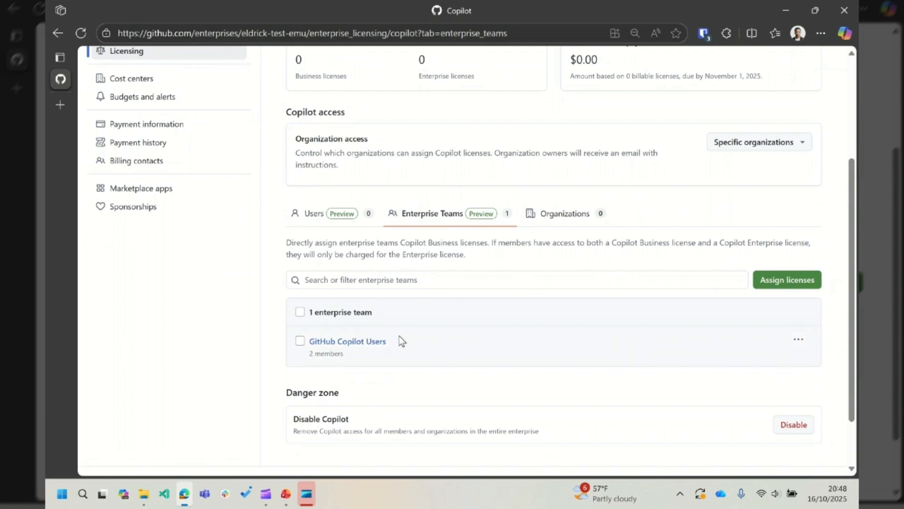
{"action": "left_click_drag", "start_coordinate": [372, 360], "coordinate": [312, 359]}
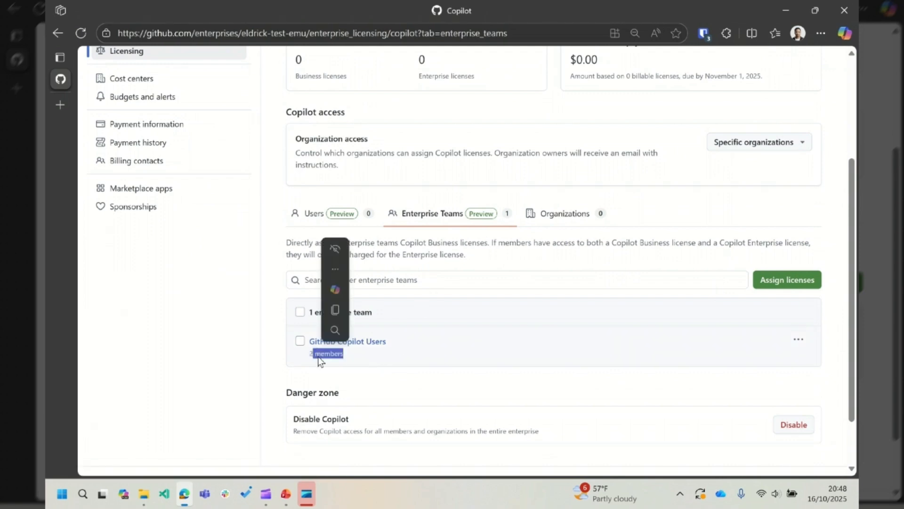
{"action": "scroll", "coordinate": [356, 366], "scroll_direction": "up", "scroll_amount": 3}
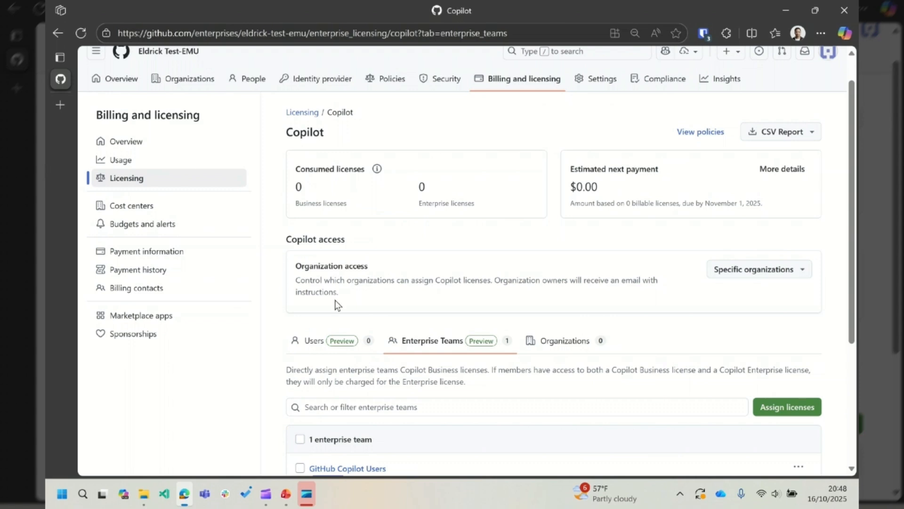
- Open the enterprise's Copilot policies and look over the content exclusion, models and billing policies
{"action": "left_click", "coordinate": [379, 81]}
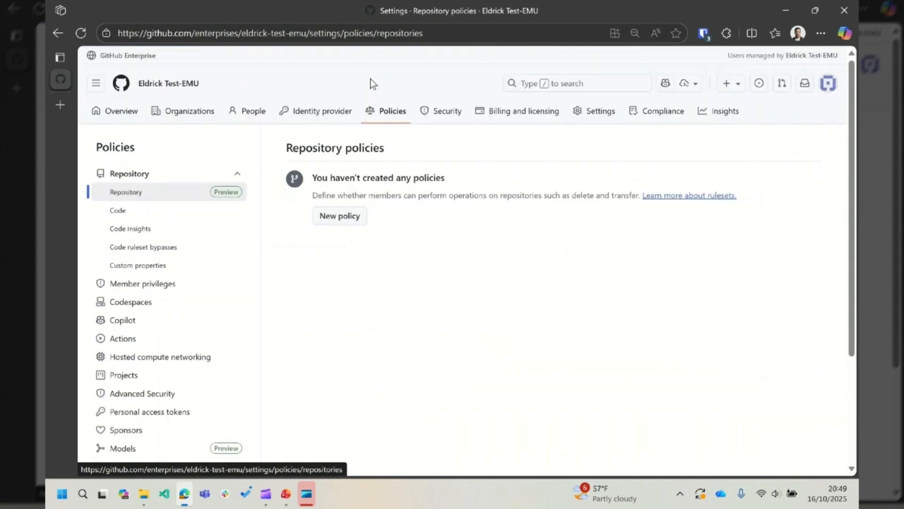
{"action": "left_click", "coordinate": [185, 322]}
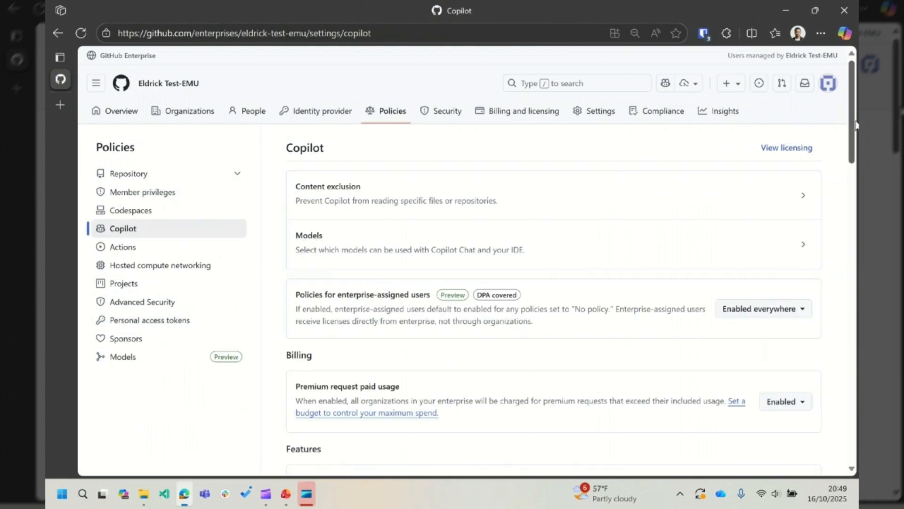
{"action": "scroll", "coordinate": [856, 133], "scroll_direction": "down", "scroll_amount": 1}
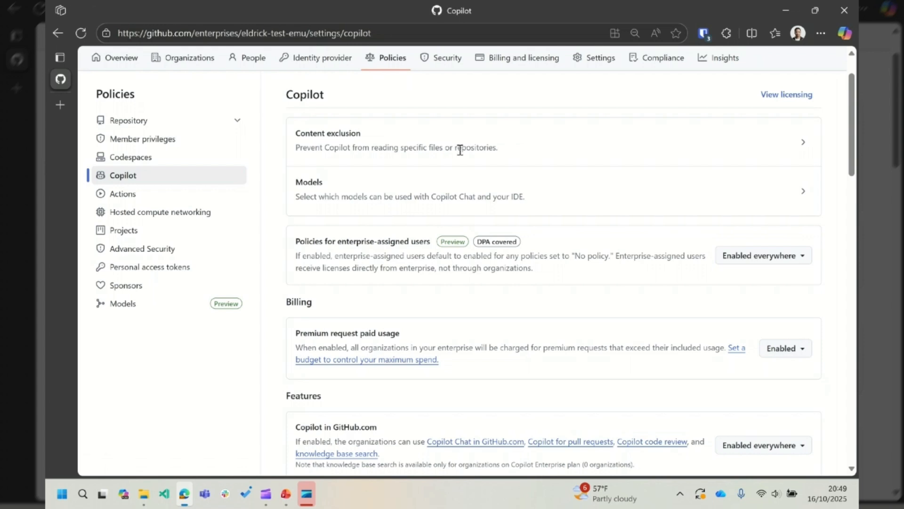
- Examine which Anthropic, Google, OpenAI and xAI models the enterprise's Copilot model policies make available
{"action": "left_click", "coordinate": [805, 194]}
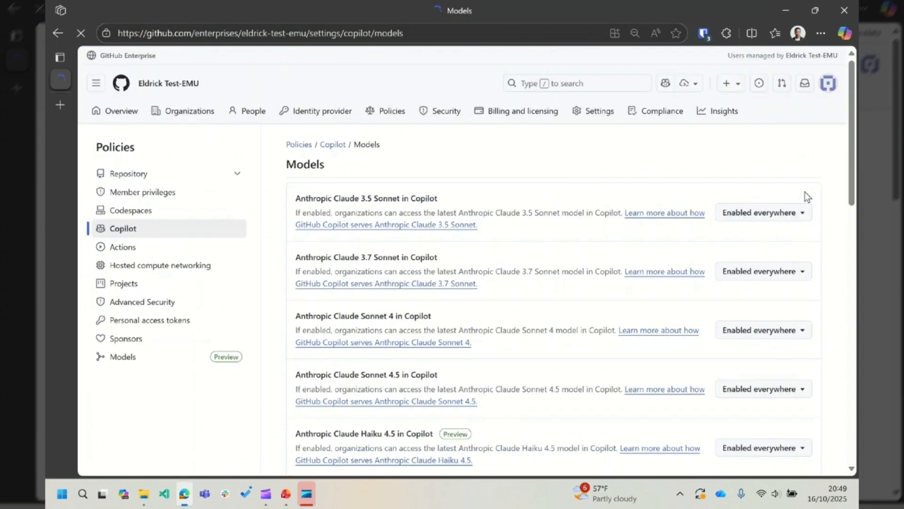
{"action": "left_click_drag", "start_coordinate": [853, 148], "coordinate": [852, 184]}
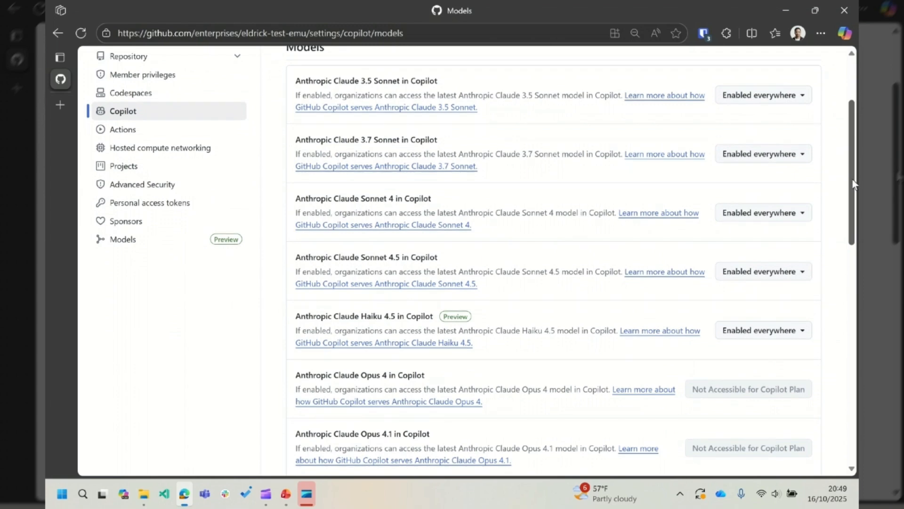
{"action": "left_click_drag", "start_coordinate": [297, 84], "coordinate": [377, 93]}
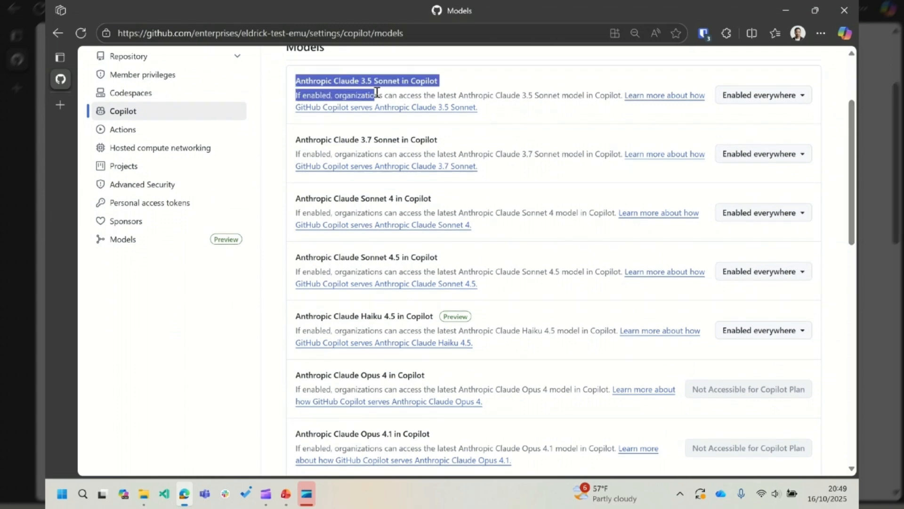
{"action": "left_click", "coordinate": [375, 138]}
{"action": "scroll", "coordinate": [371, 138], "scroll_direction": "down", "scroll_amount": 8}
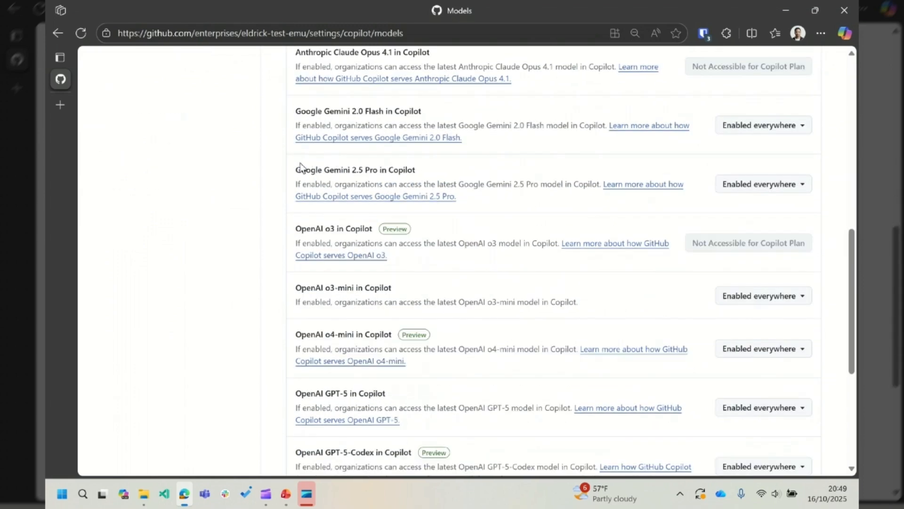
{"action": "left_click_drag", "start_coordinate": [296, 169], "coordinate": [365, 170]}
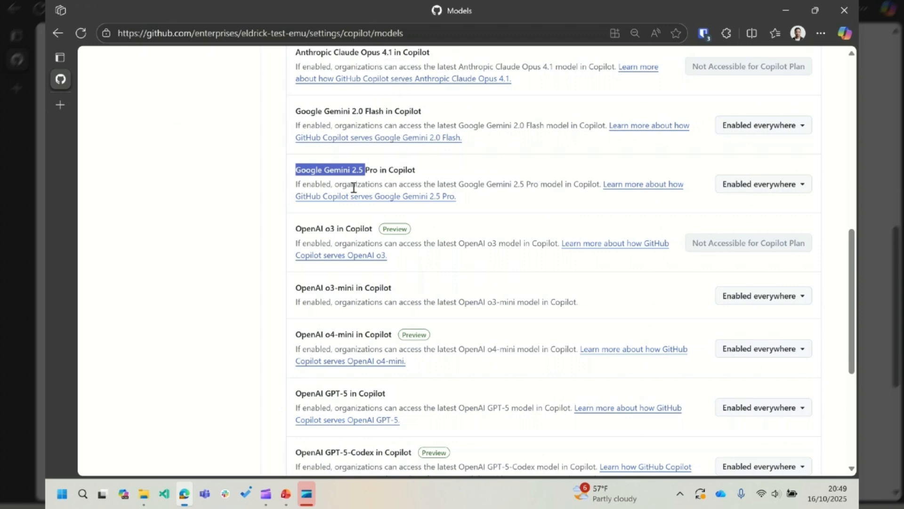
{"action": "scroll", "coordinate": [353, 187], "scroll_direction": "down", "scroll_amount": 4}
{"action": "left_click_drag", "start_coordinate": [297, 141], "coordinate": [358, 151]}
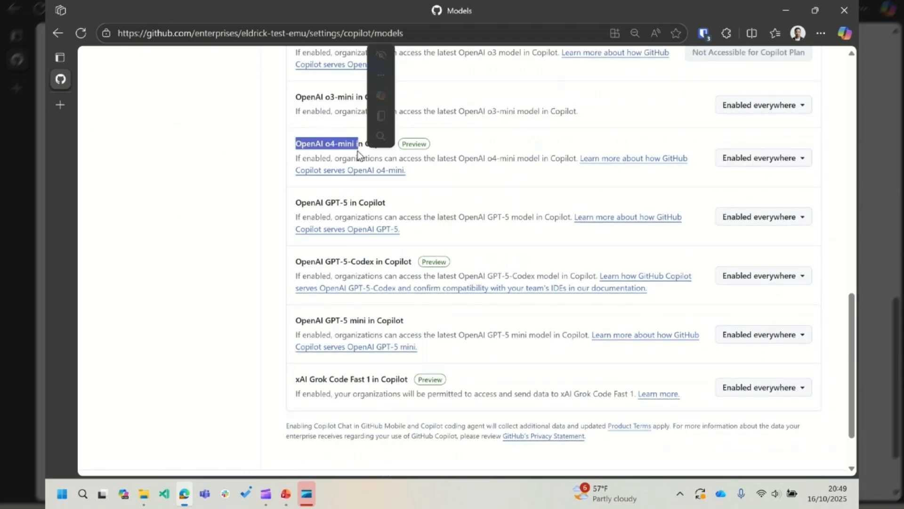
{"action": "left_click_drag", "start_coordinate": [296, 379], "coordinate": [311, 384]}
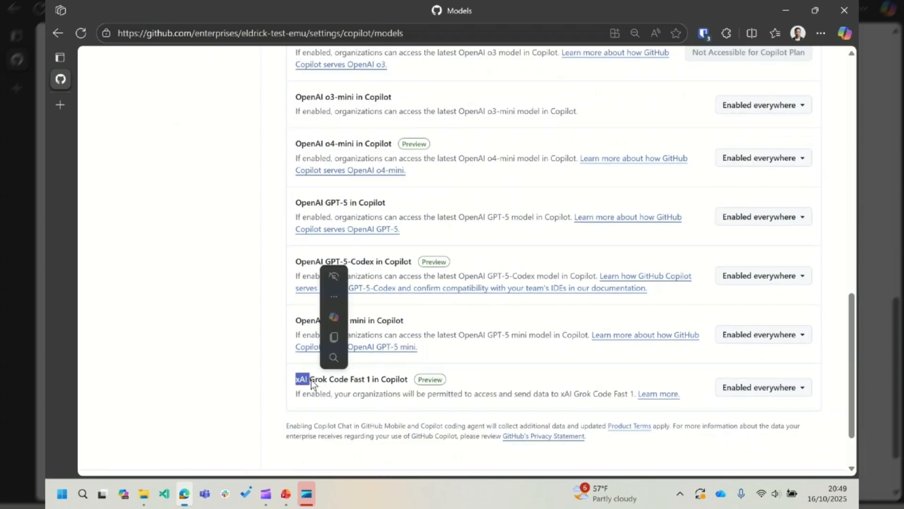
{"action": "left_click", "coordinate": [347, 378]}
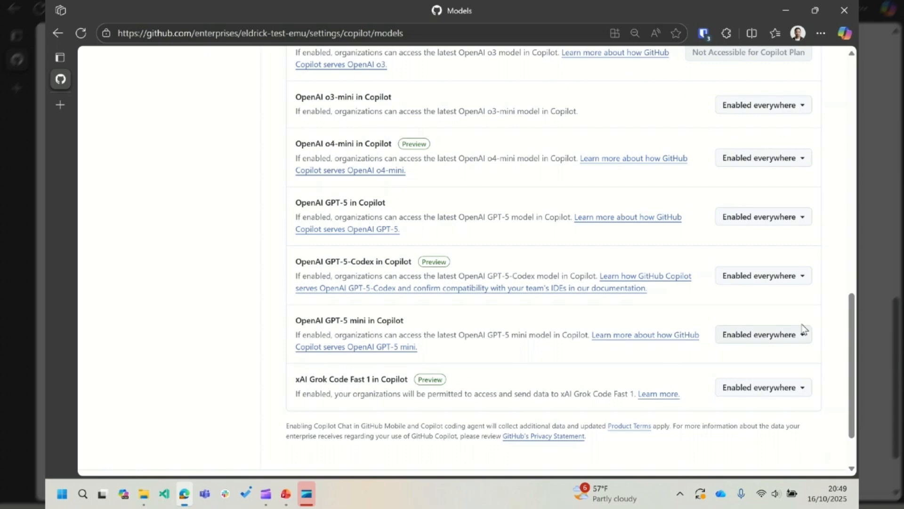
{"action": "scroll", "coordinate": [846, 316], "scroll_direction": "up", "scroll_amount": 2}
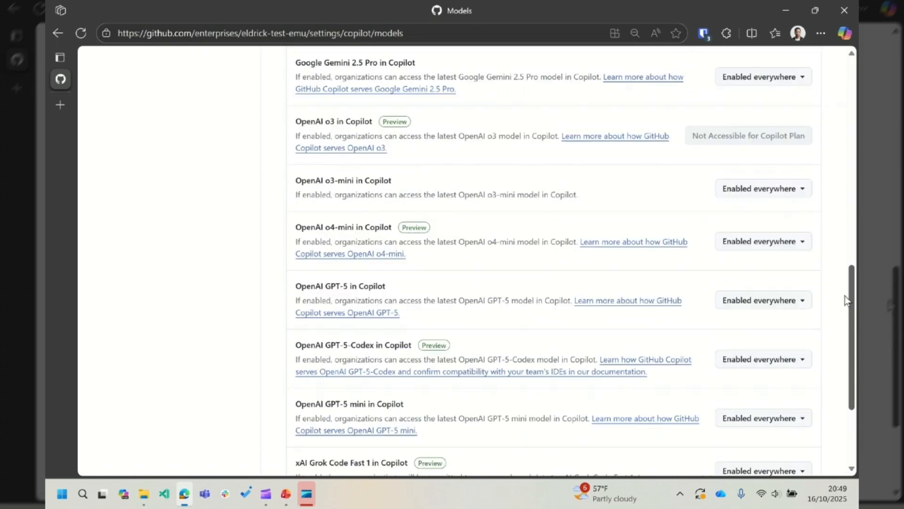
{"action": "left_click_drag", "start_coordinate": [846, 298], "coordinate": [832, 93]}
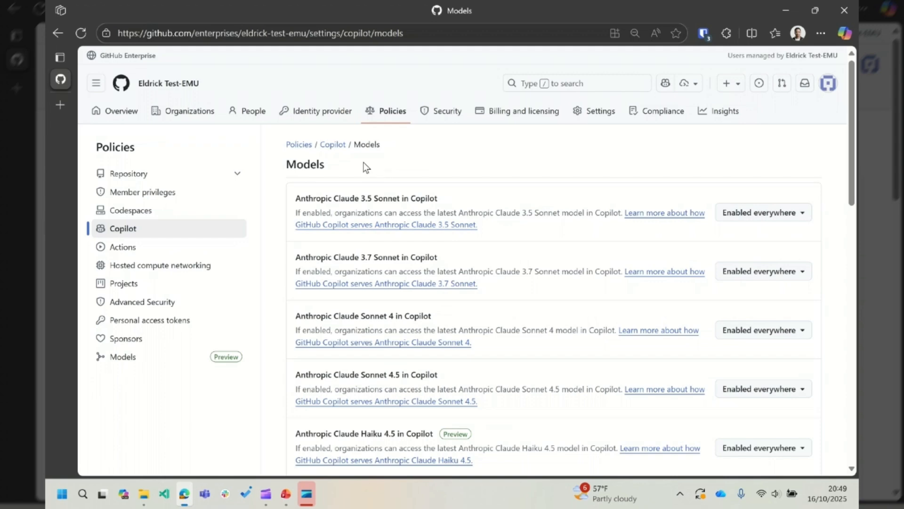
- Review the Copilot feature policies, including Copilot Chat in the IDE, MCP servers and the MCP registry URL, and return to the enterprise overview
{"action": "left_click", "coordinate": [336, 146]}
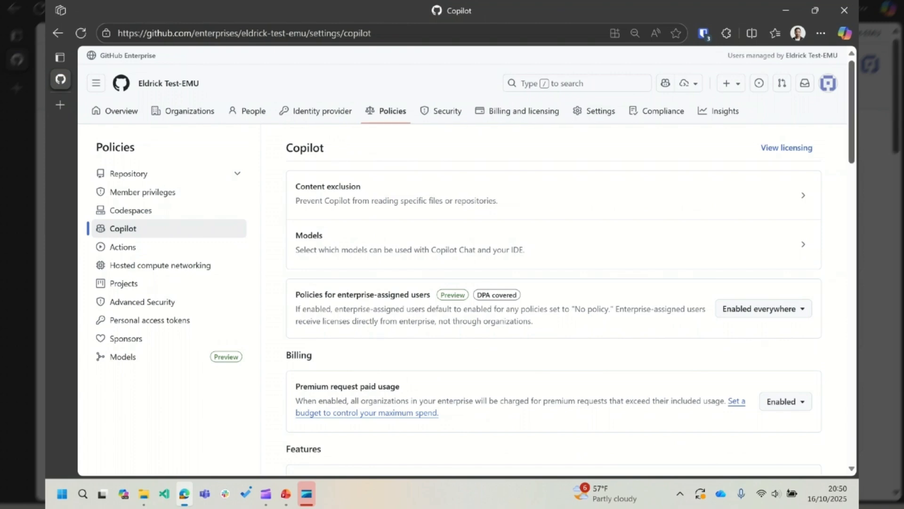
{"action": "left_click_drag", "start_coordinate": [856, 124], "coordinate": [852, 213]}
{"action": "left_click_drag", "start_coordinate": [296, 97], "coordinate": [366, 100]}
{"action": "scroll", "coordinate": [345, 204], "scroll_direction": "down", "scroll_amount": 1}
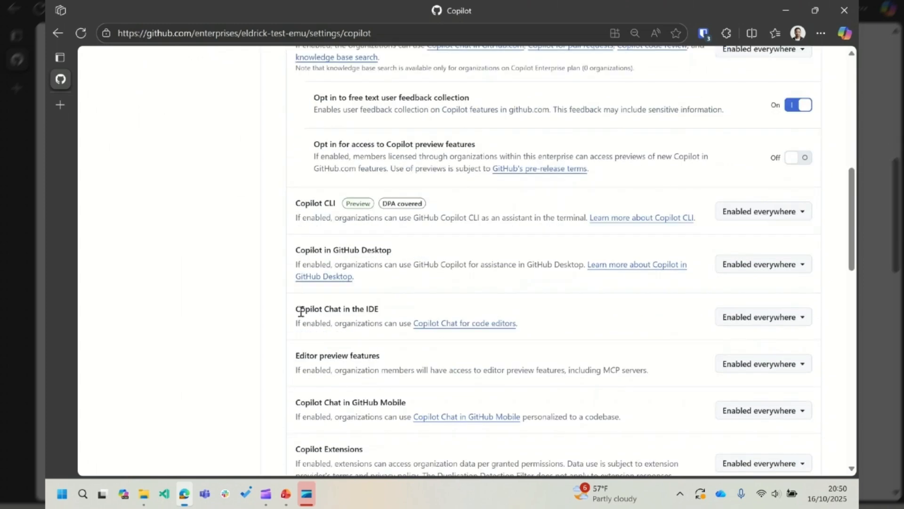
{"action": "left_click_drag", "start_coordinate": [295, 308], "coordinate": [378, 306]}
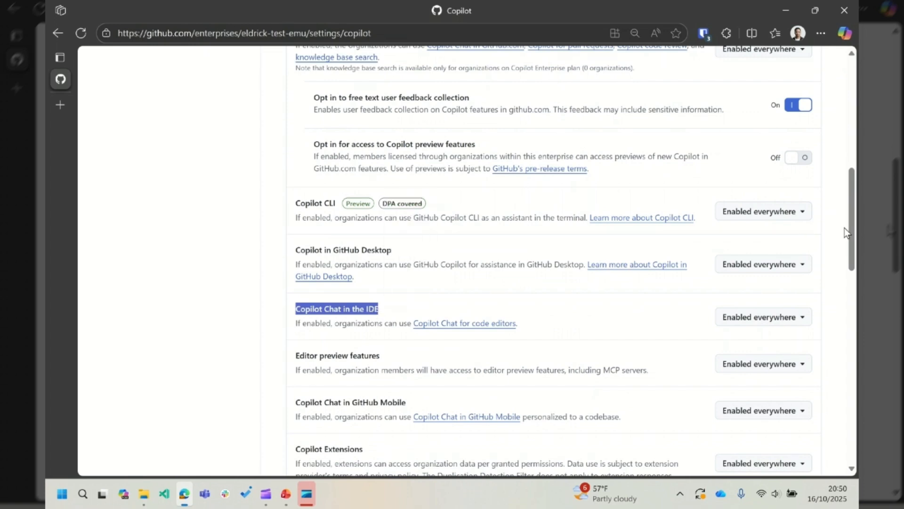
{"action": "left_click_drag", "start_coordinate": [849, 227], "coordinate": [853, 322]}
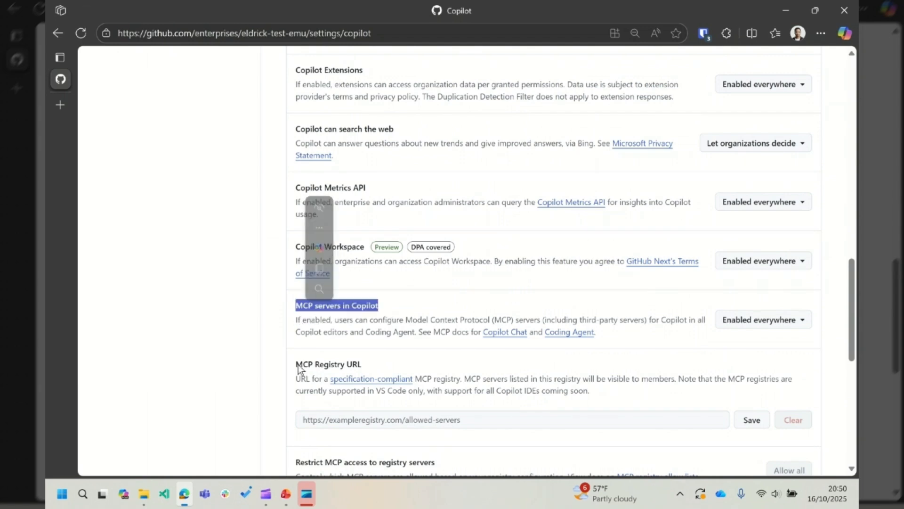
{"action": "left_click_drag", "start_coordinate": [296, 365], "coordinate": [352, 366]}
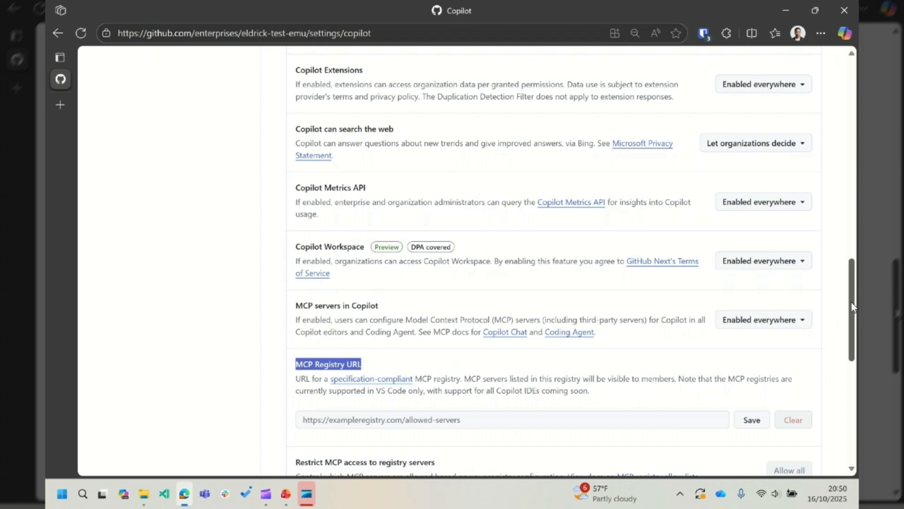
{"action": "left_click_drag", "start_coordinate": [851, 306], "coordinate": [821, 100]}
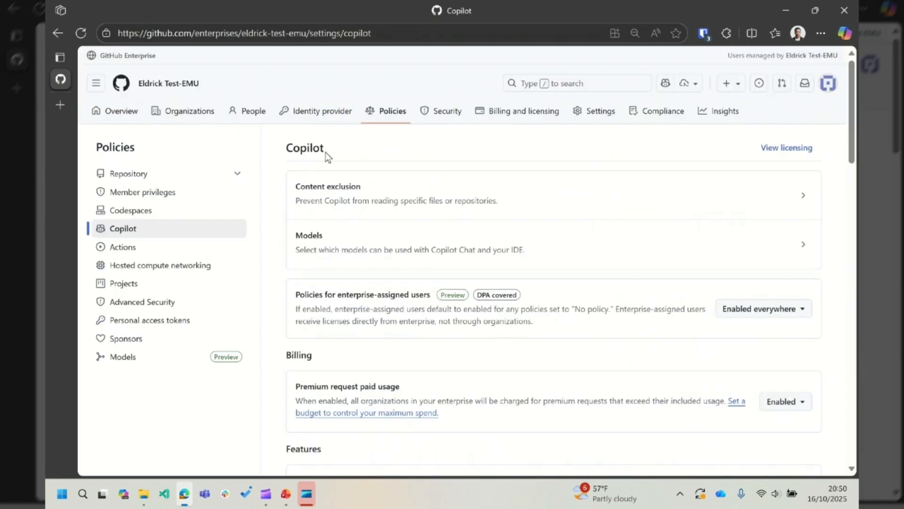
{"action": "left_click", "coordinate": [111, 110]}
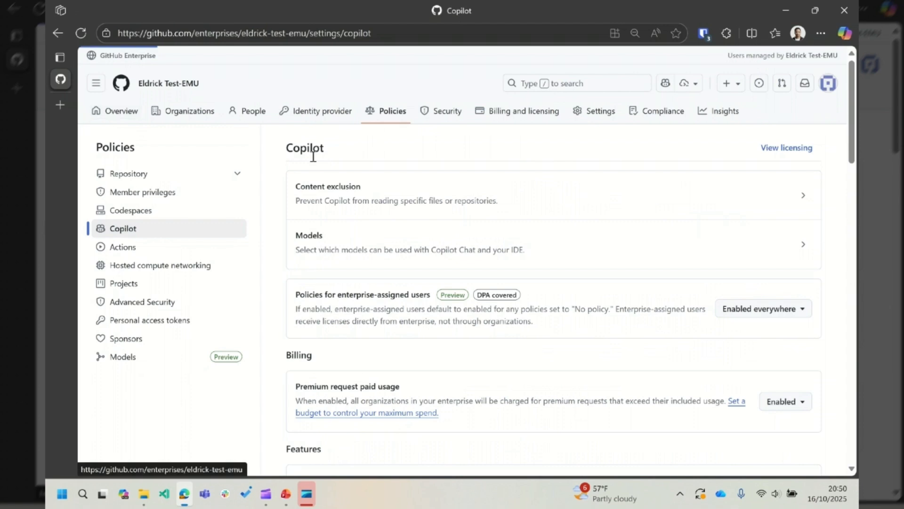